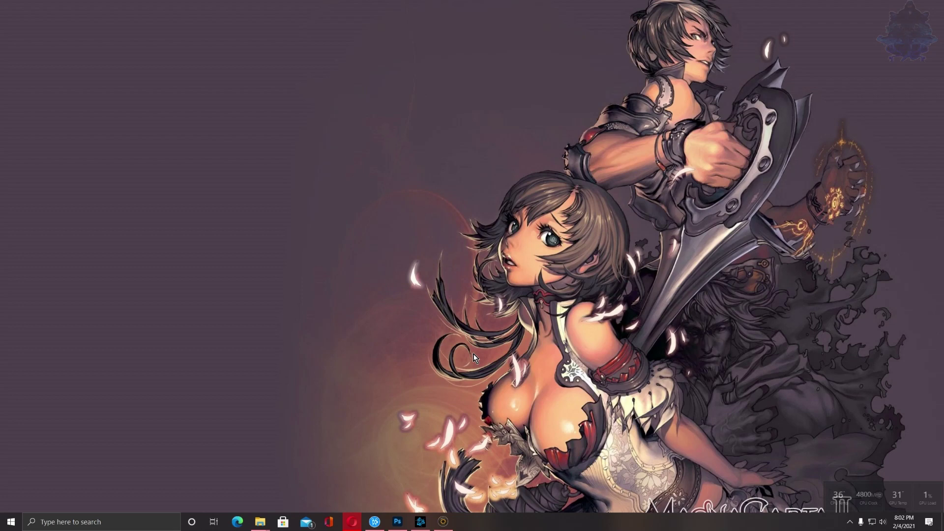
left_click(443, 521)
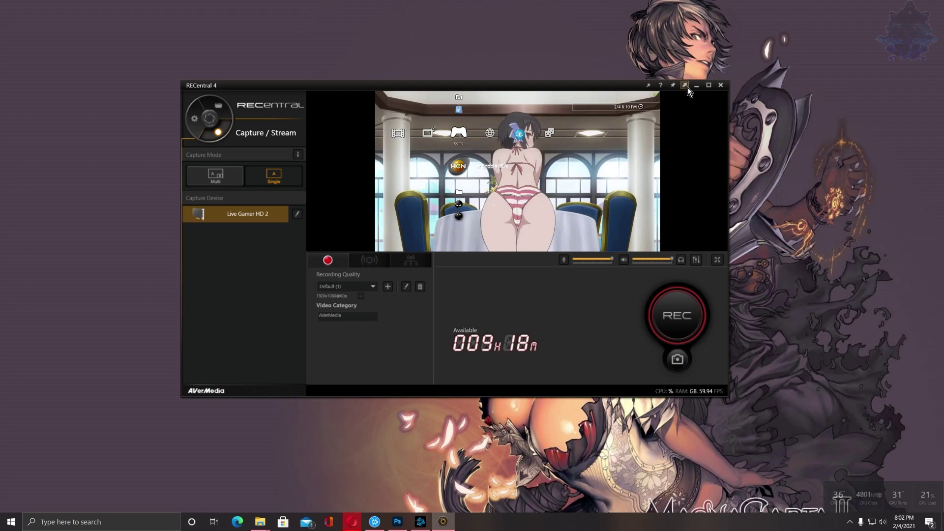
left_click(443, 522)
Copy the SEN_Enabler v6.2.7 package file from Downloads > New folder (2) to the root of the PS3 MOD (F:) drive.
mouse_move(260, 521)
left_click(211, 482)
right_click(191, 251)
left_click(226, 401)
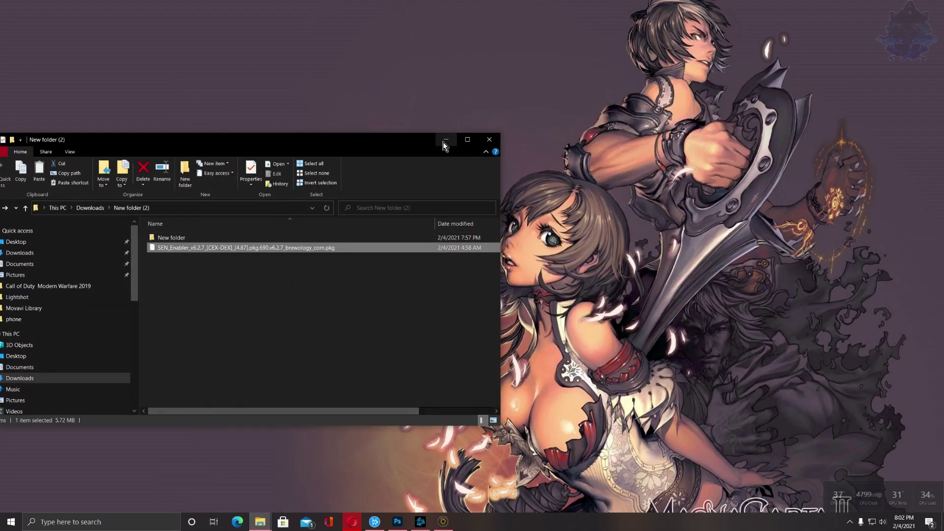
key("alt+Tab")
key("alt+Tab")
double_click(651, 298)
right_click(559, 271)
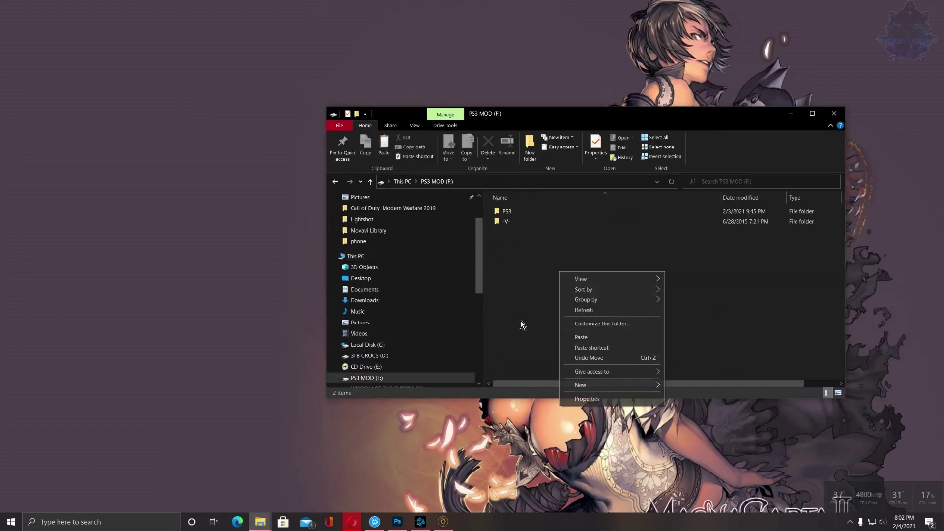
left_click(574, 344)
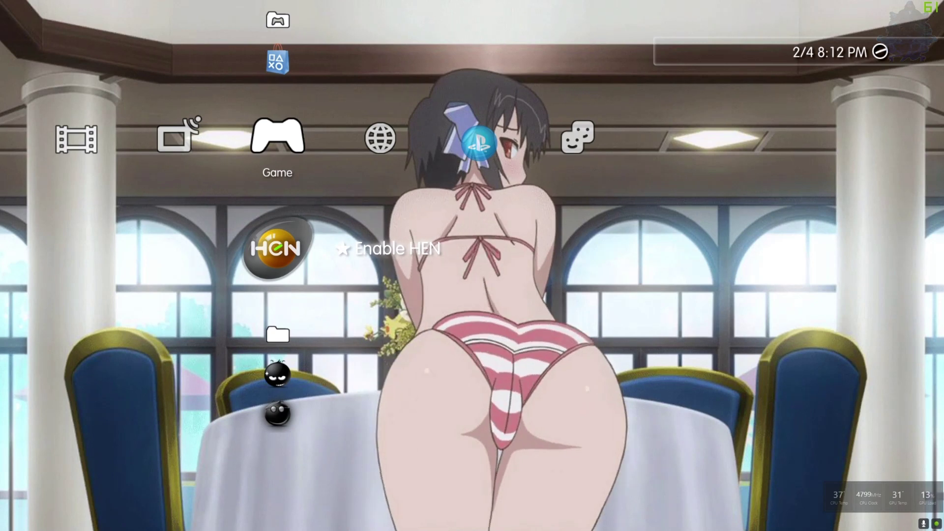
Enable HEN on the PS3 from the console's Game category.
key("Up")
key("Down")
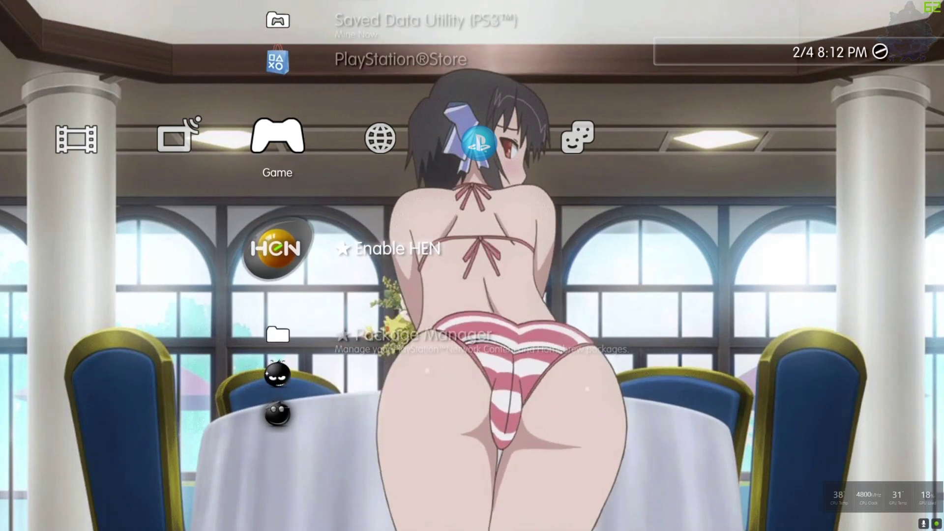
key("Return")
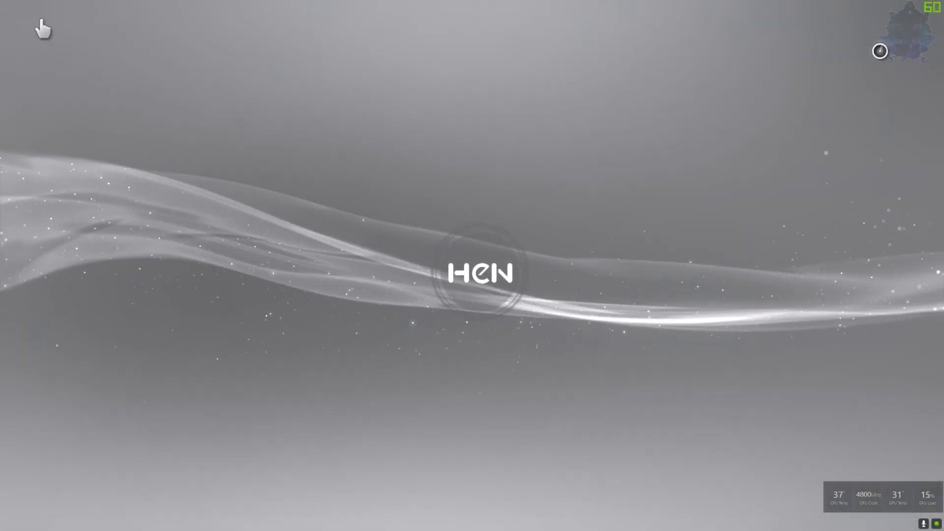
Install the SEN Enabler package file on the PS3 and launch SEN Enabler.
key("Return")
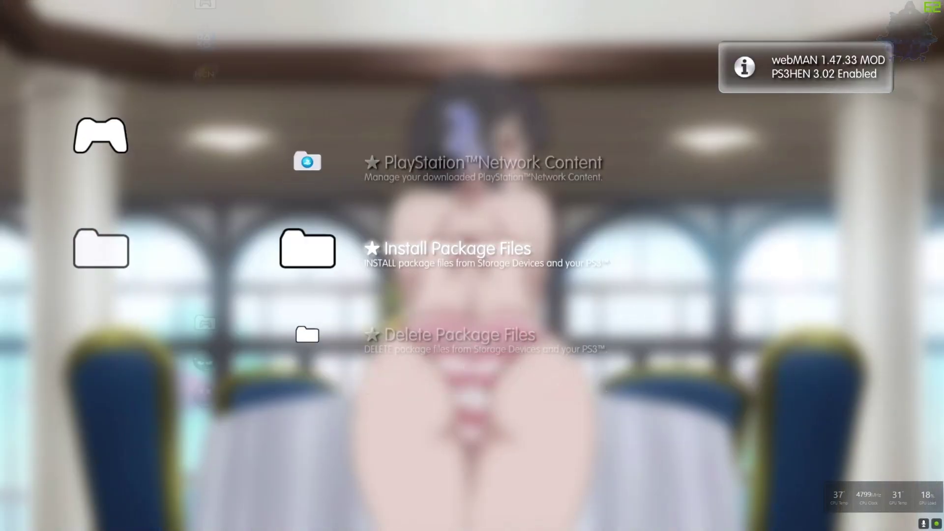
key("Return")
key("Return")
key("Return")
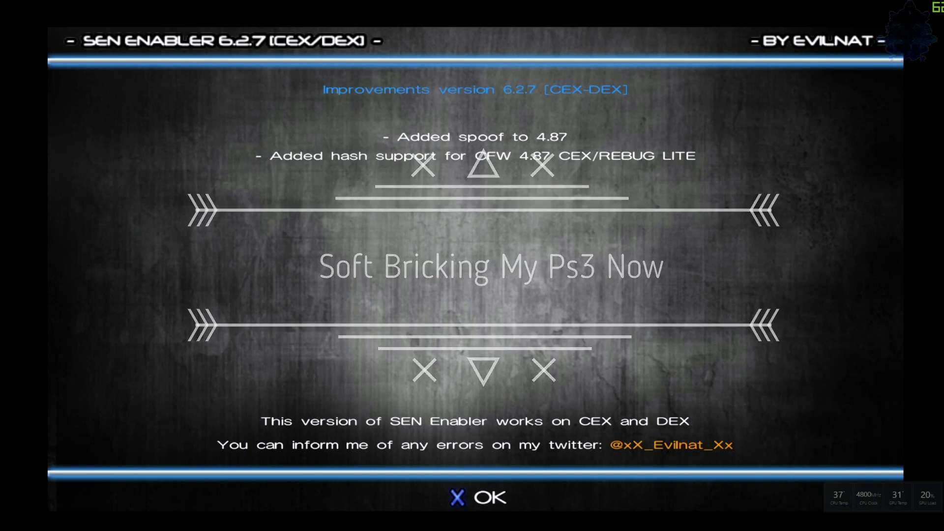
Run Disable SEN access from SEN Enabler's SEN/PSN options.
key("Return")
key("Right")
key("Down")
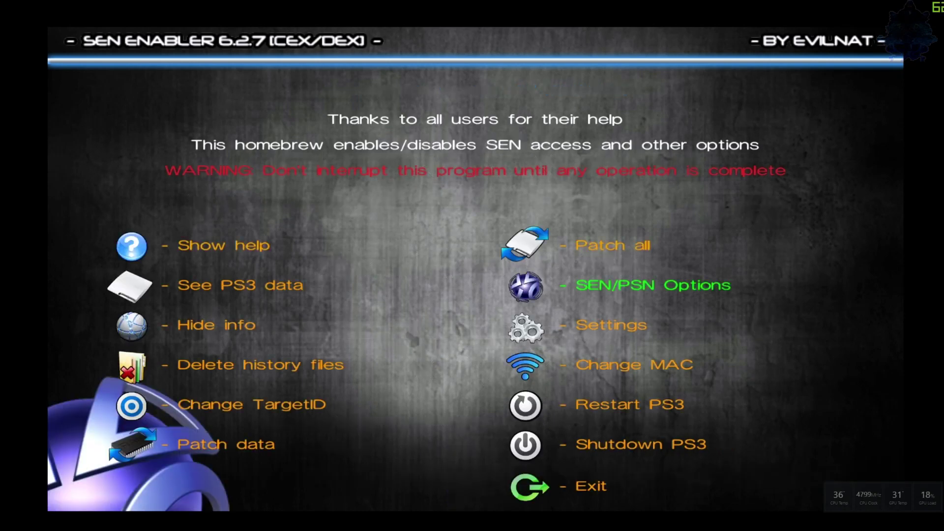
key("Return")
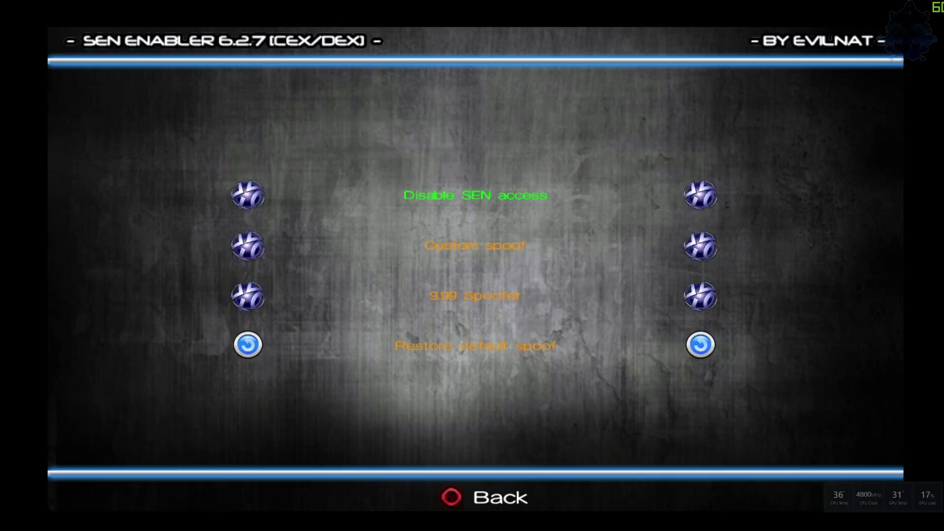
key("Return")
key("Return")
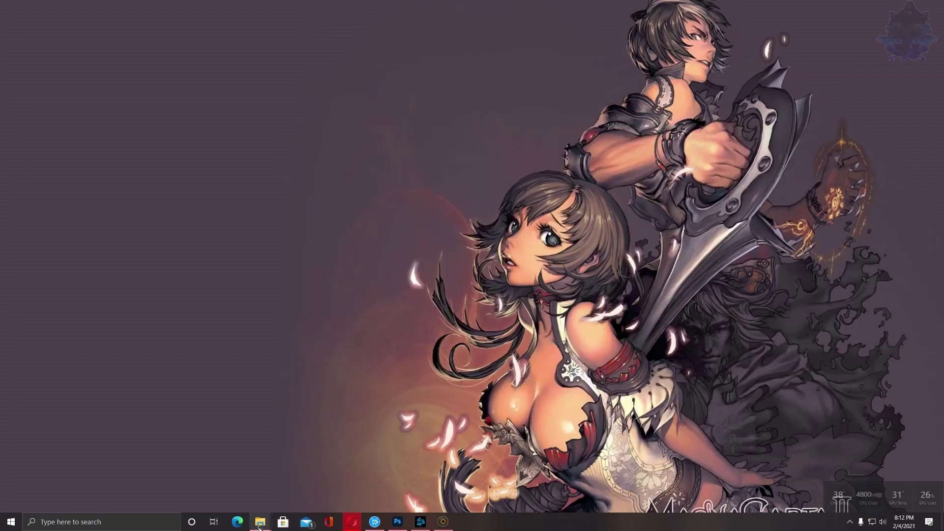
Switch to File Explorer and open the New folder subfolder inside Downloads > New folder (2).
mouse_move(259, 527)
left_click(232, 485)
left_click_drag(236, 319, 320, 300)
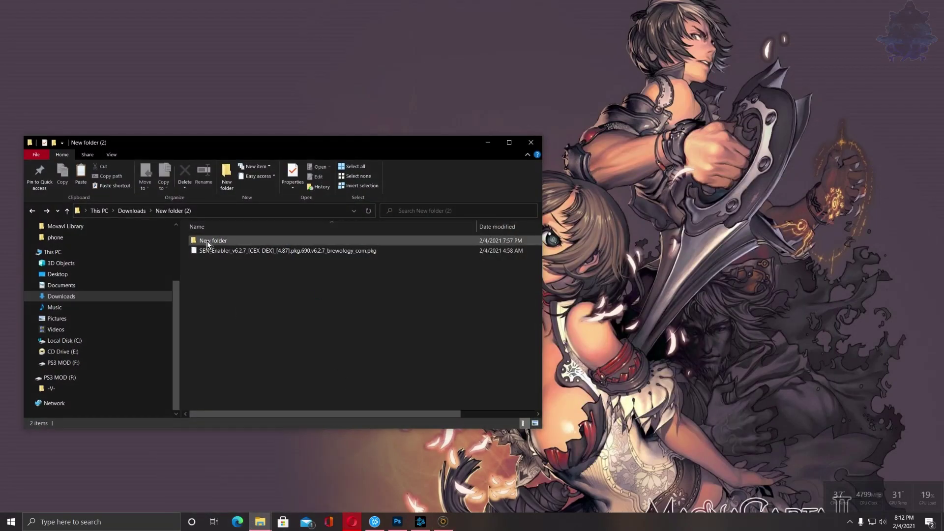
double_click(215, 241)
left_click_drag(239, 263, 241, 245)
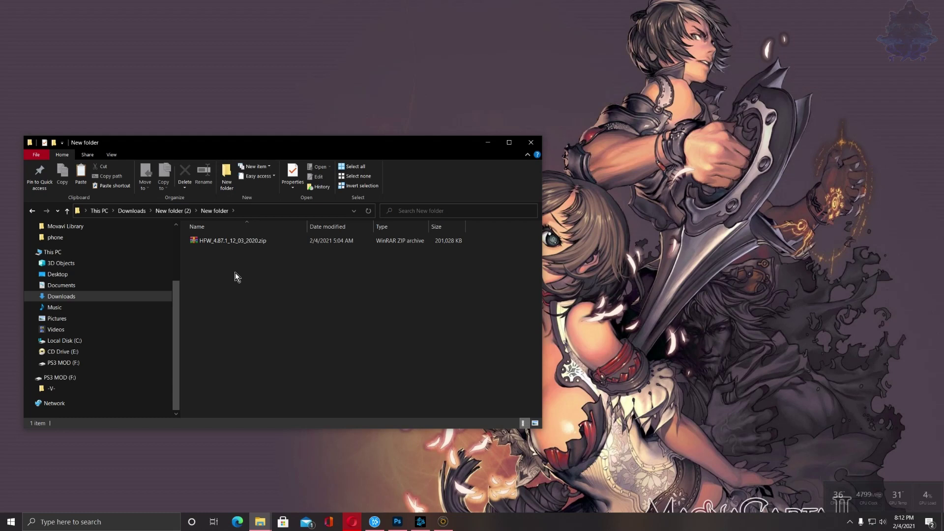
Extract HFW_4.87.1_PS3UPDAT.PUP from HFW_4.87.1_12_03_2020.zip into the same folder and close the archive.
right_click(227, 244)
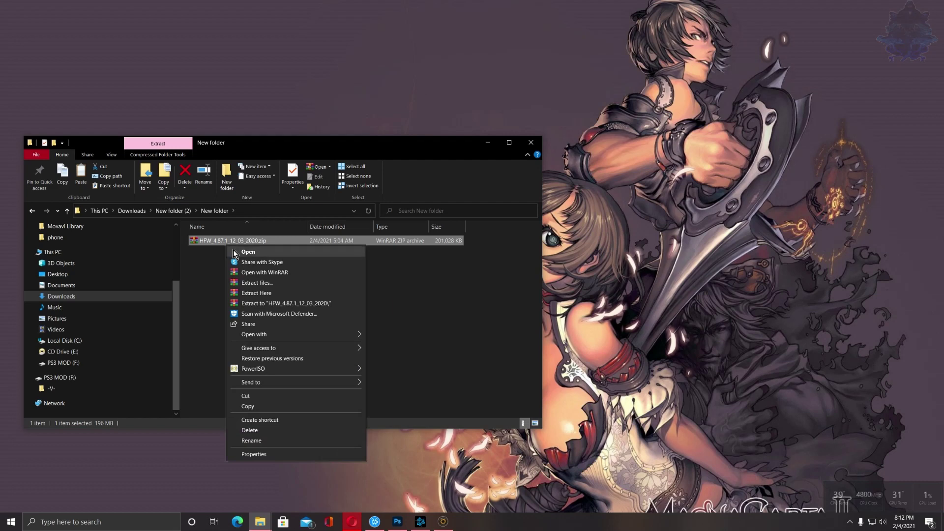
left_click(234, 251)
left_click_drag(317, 221, 504, 200)
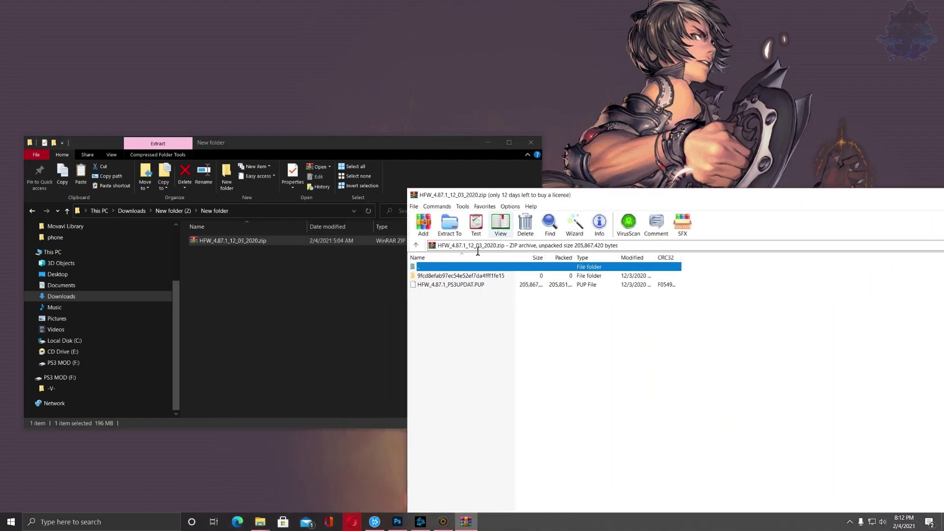
left_click_drag(431, 285, 261, 311)
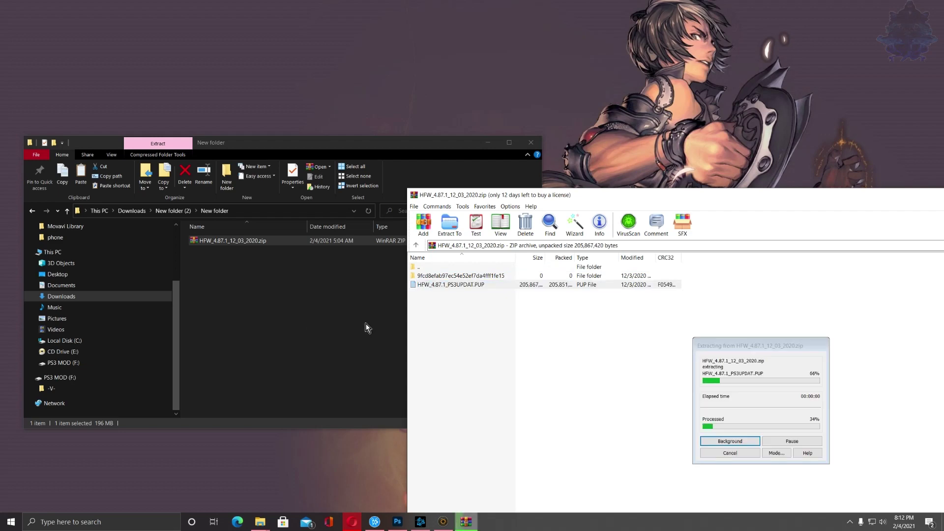
left_click(810, 206)
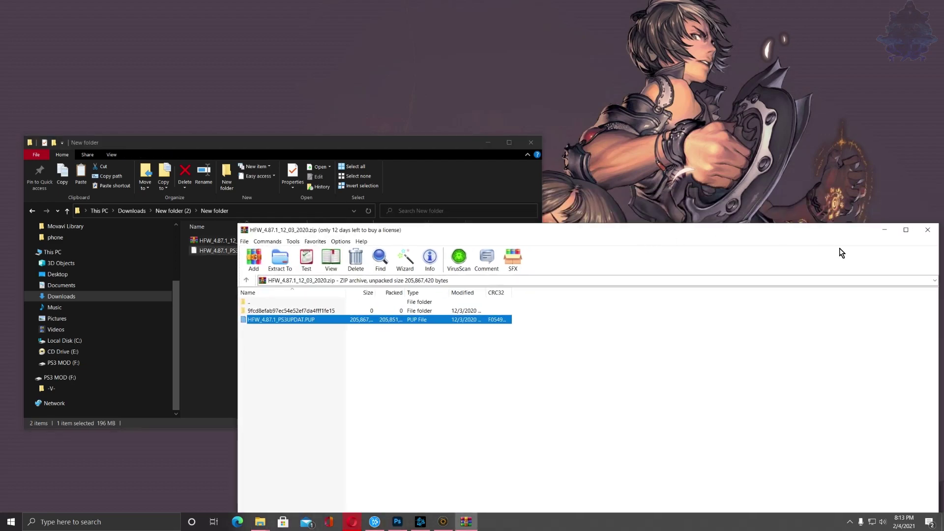
left_click(933, 235)
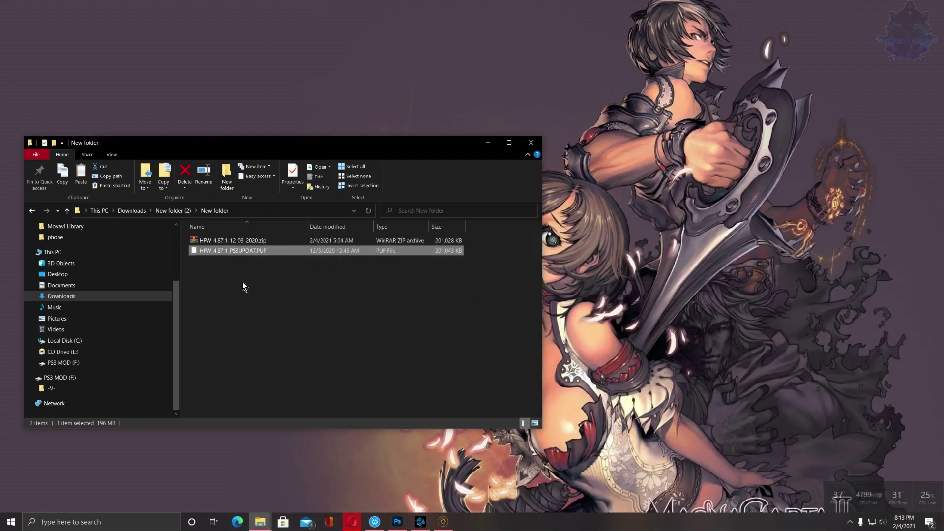
Create a folder named PS3 and move HFW_4.87.1_PS3UPDAT.PUP into it.
right_click(259, 297)
mouse_move(295, 410)
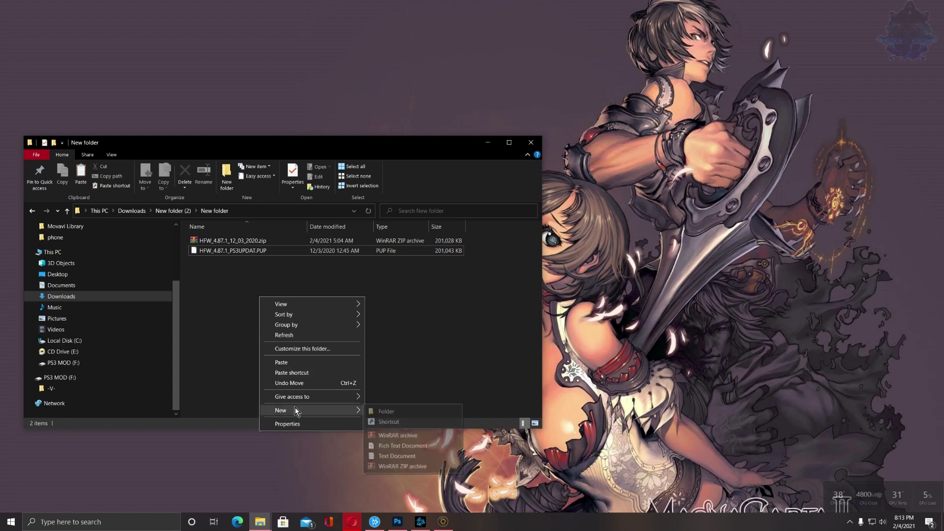
left_click(396, 412)
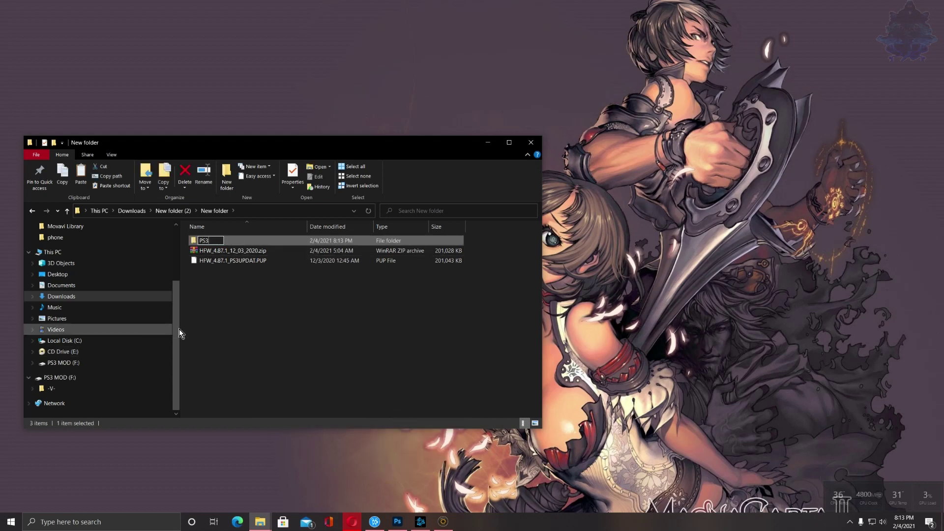
left_click(213, 285)
left_click_drag(216, 263, 207, 240)
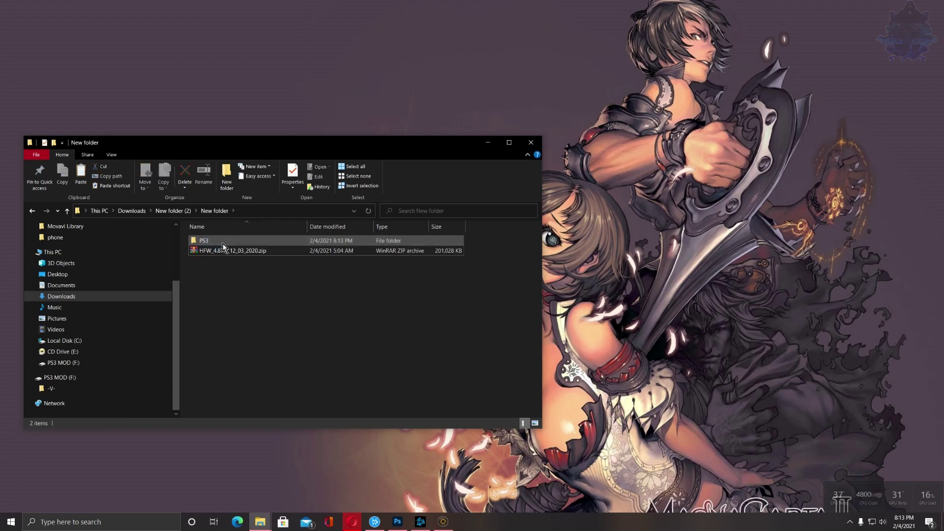
Create a subfolder named UPDATE inside the PS3 folder.
double_click(204, 240)
right_click(275, 292)
mouse_move(296, 403)
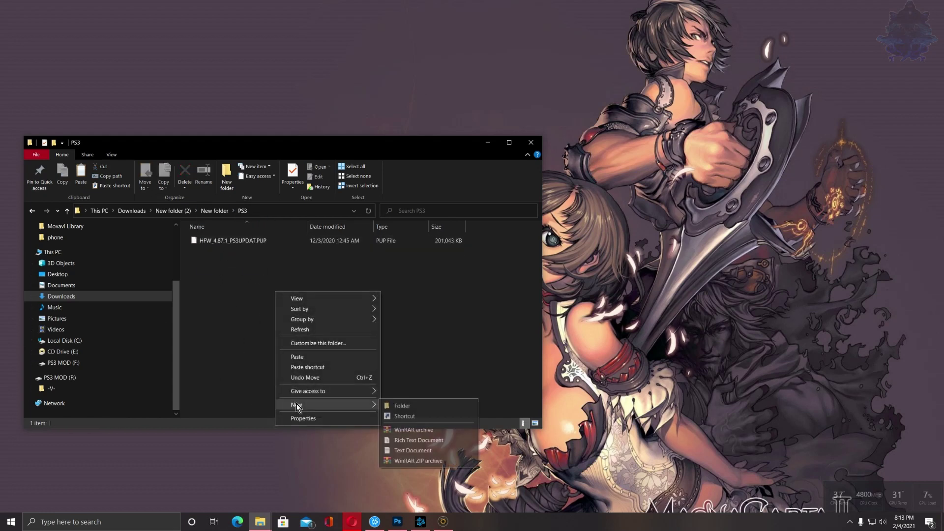
left_click(412, 409)
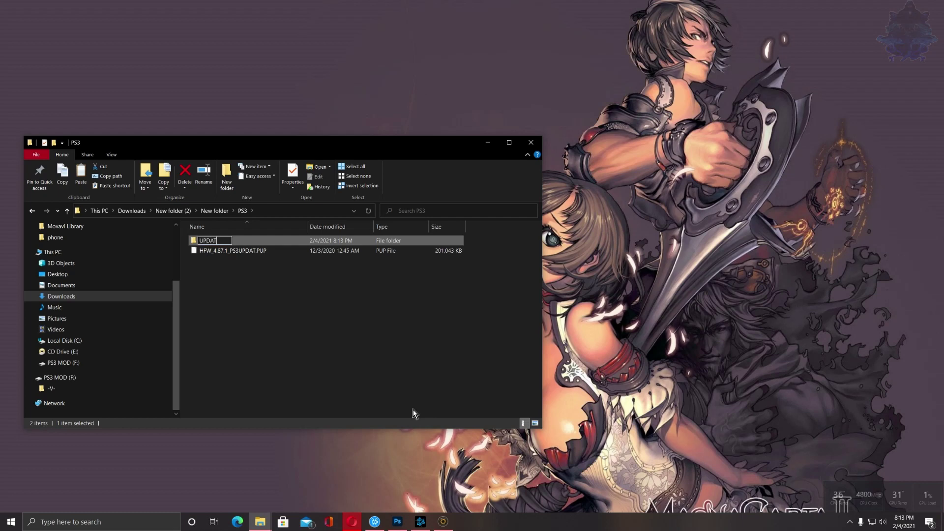
left_click(322, 330)
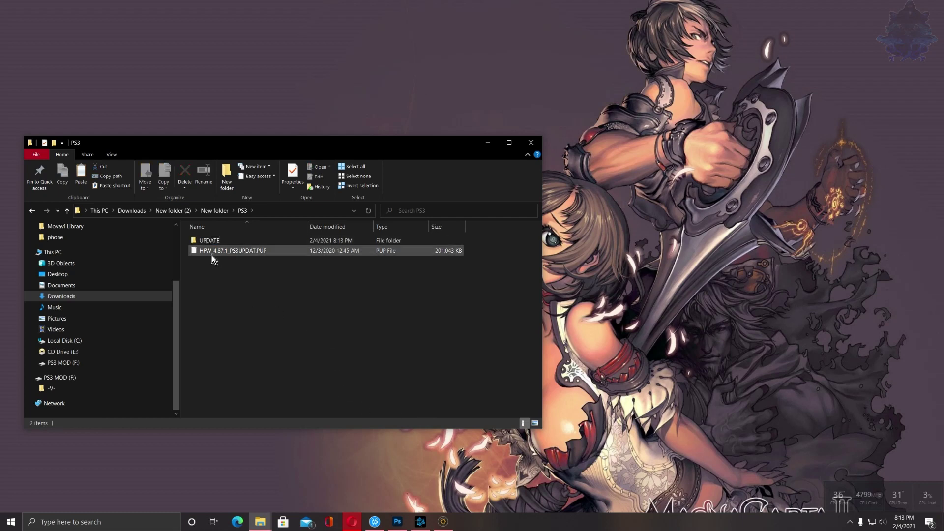
Rename HFW_4.87.1_PS3UPDAT.PUP as PS3UPDAT.PUP and move it into the UPDATE folder.
right_click(212, 255)
left_click(249, 439)
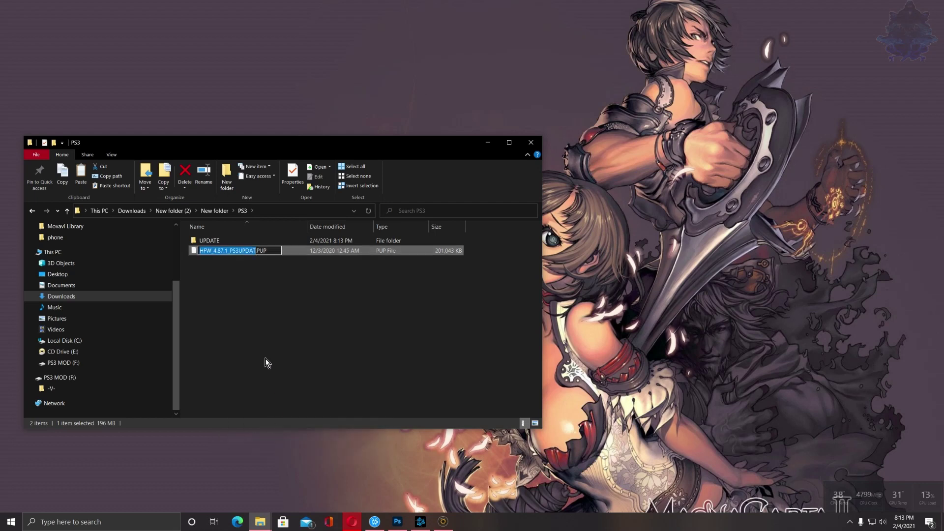
key("ctrl+Left")
key("BackSpace")
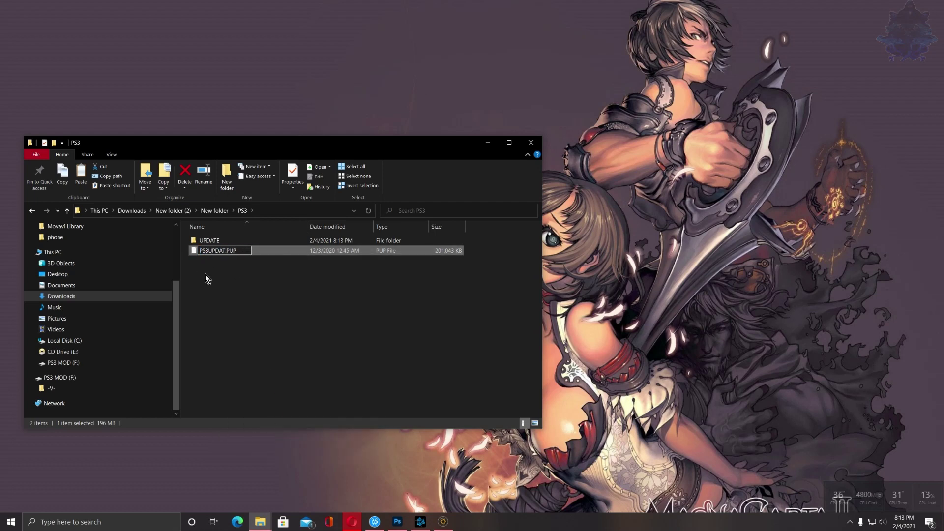
key("Return")
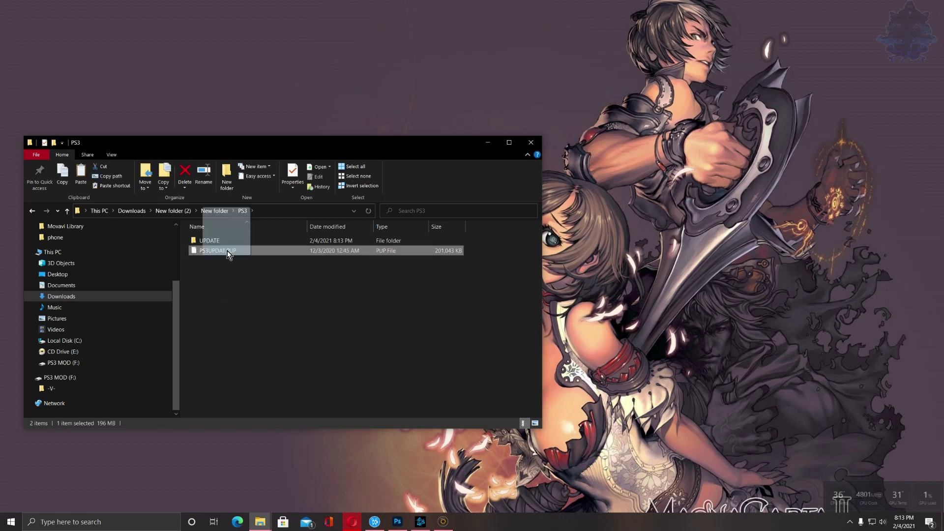
left_click_drag(216, 250, 228, 243)
Return to New folder and copy the PS3 folder.
key("alt+Up")
key("alt+Up")
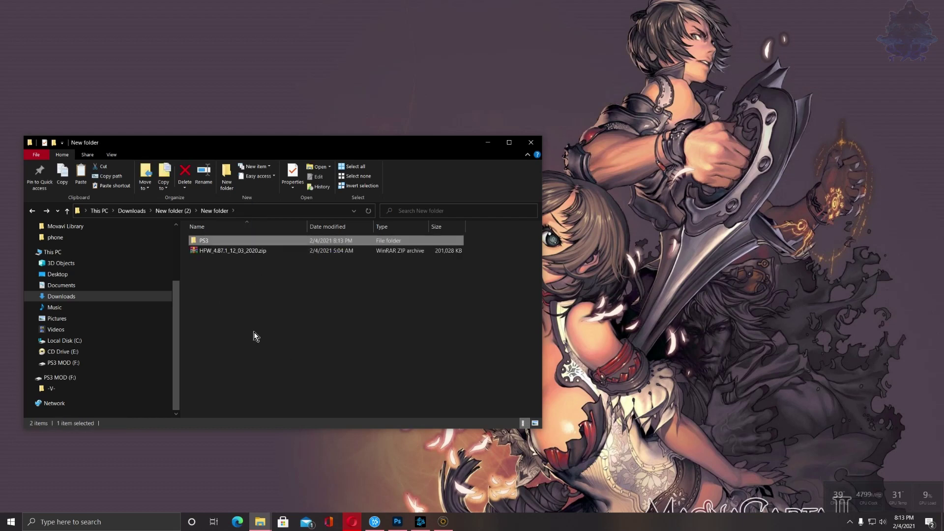
key("Return")
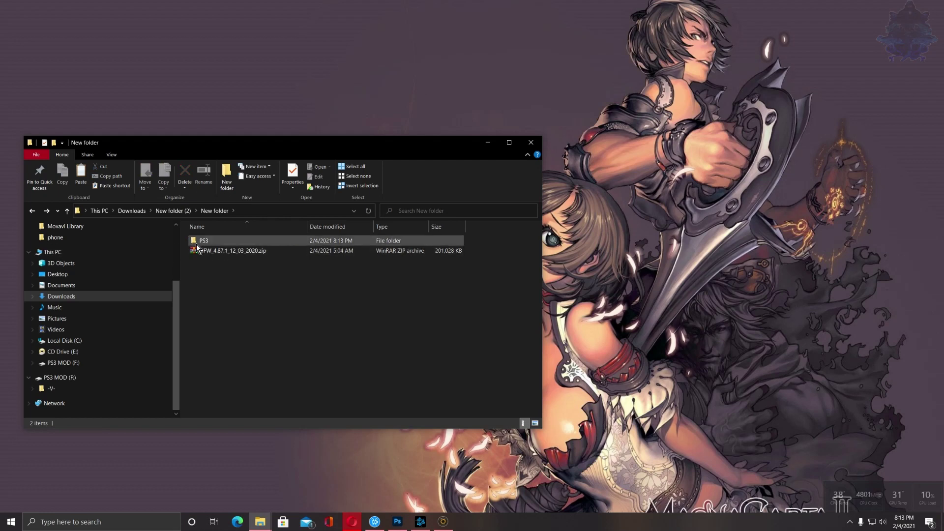
right_click(204, 243)
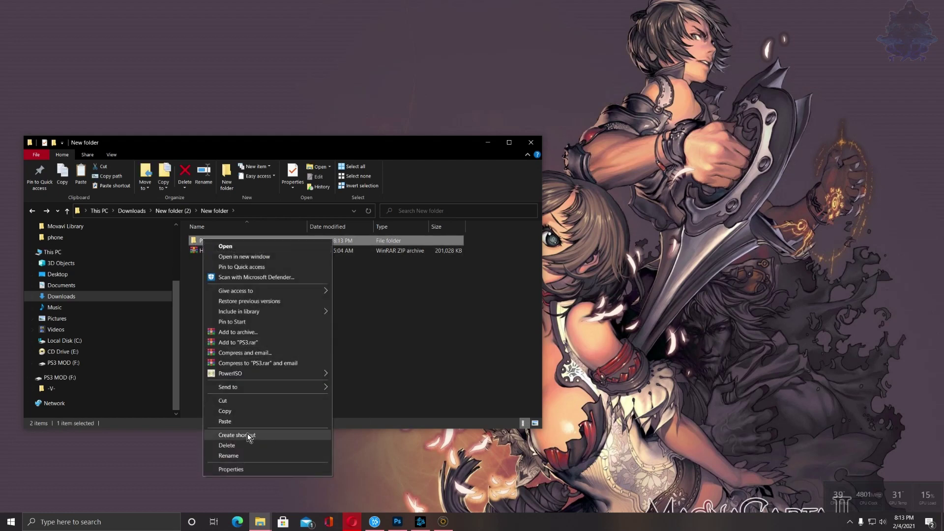
left_click(225, 411)
Open the PS3 MOD (F:) drive and check its file system in the drive properties.
mouse_move(261, 520)
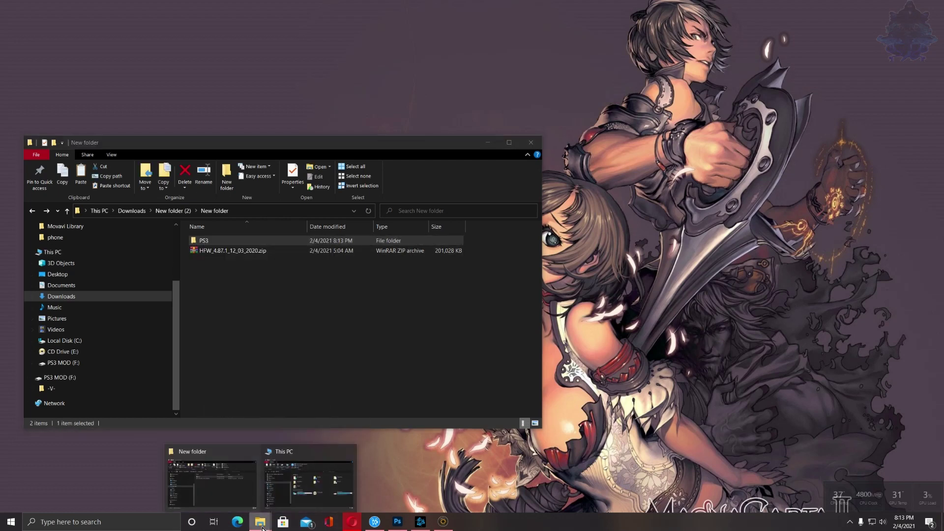
left_click(334, 506)
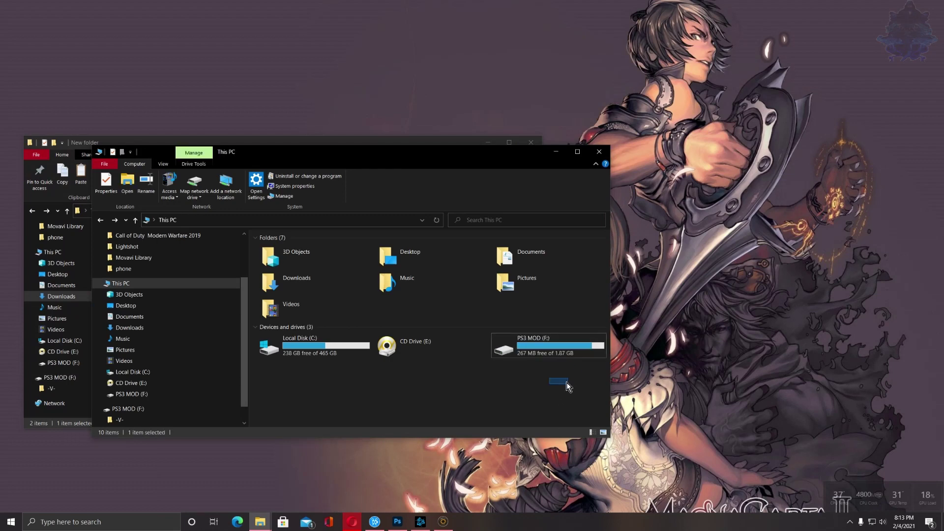
double_click(565, 350)
right_click(392, 336)
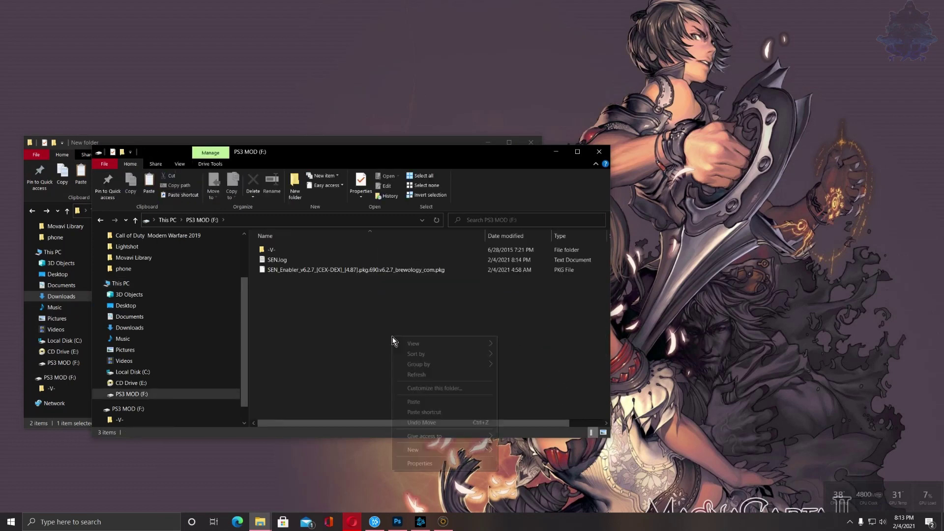
left_click(422, 463)
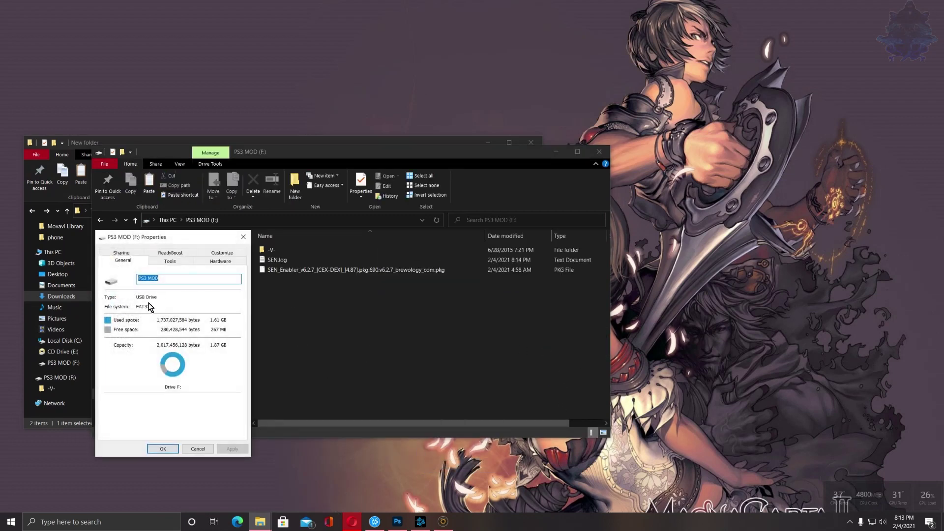
left_click(243, 237)
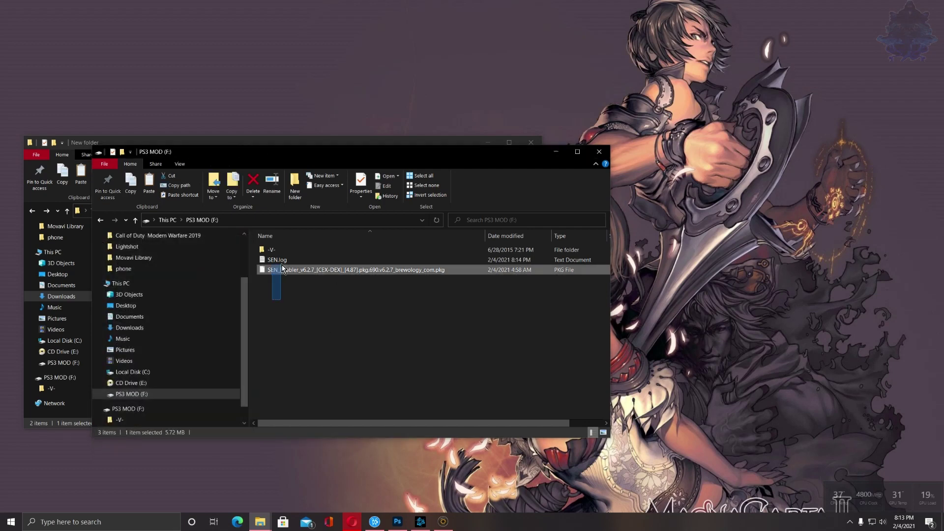
Delete SEN.log and the SEN_Enabler_v6.2.7 package file from the PS3 MOD (F:) drive.
left_click_drag(273, 291, 277, 260)
right_click(368, 268)
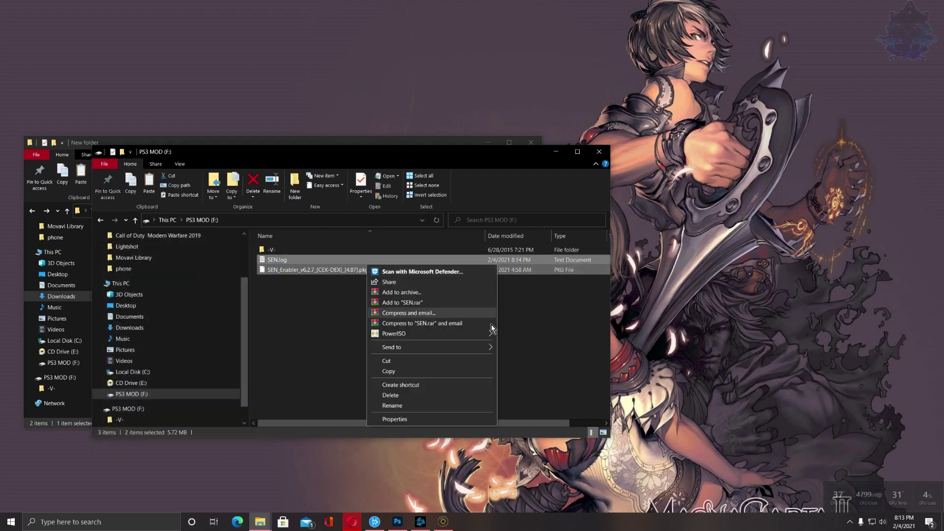
left_click(390, 395)
left_click(504, 269)
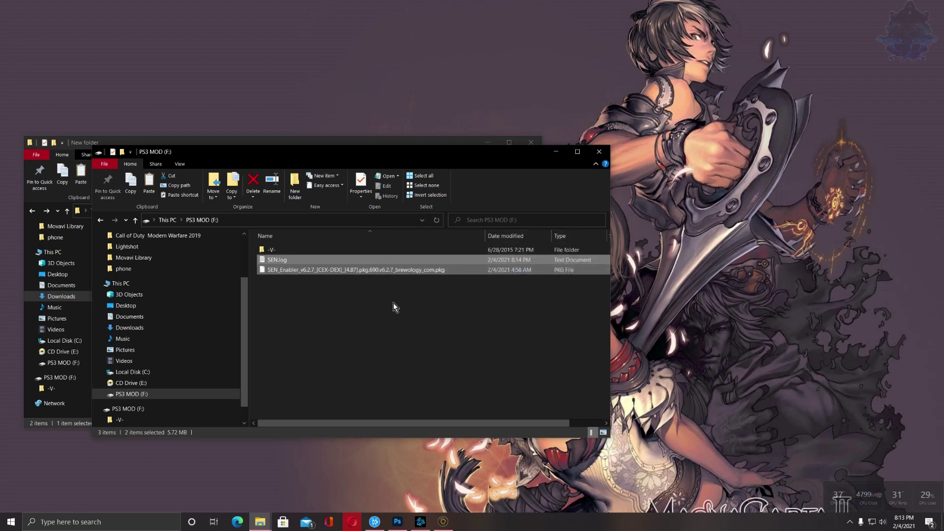
left_click(450, 265)
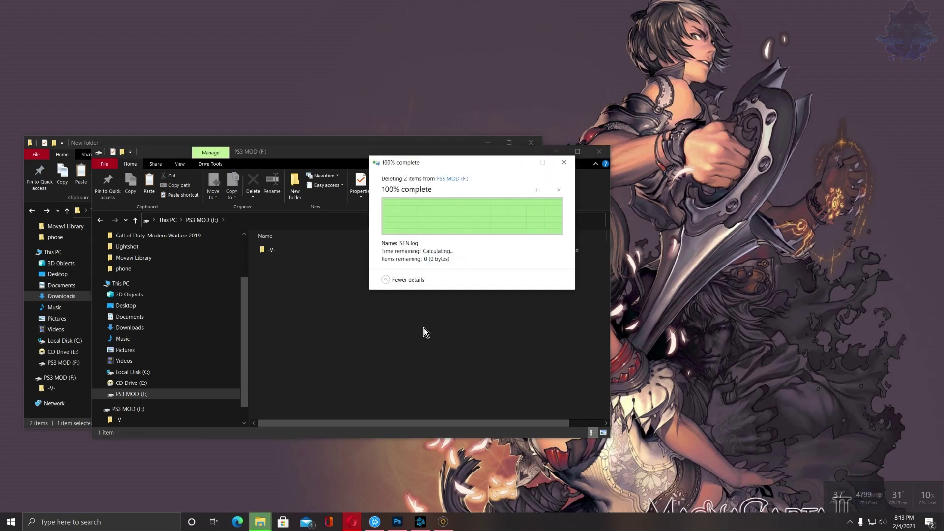
Paste the copied PS3 folder into the root of the PS3 MOD (F:) drive and safely remove the drive.
right_click(367, 310)
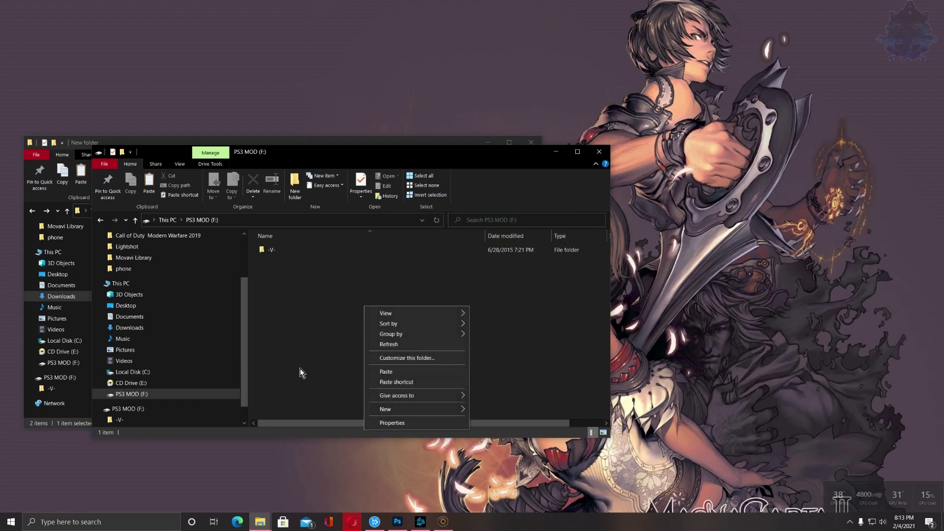
left_click(397, 373)
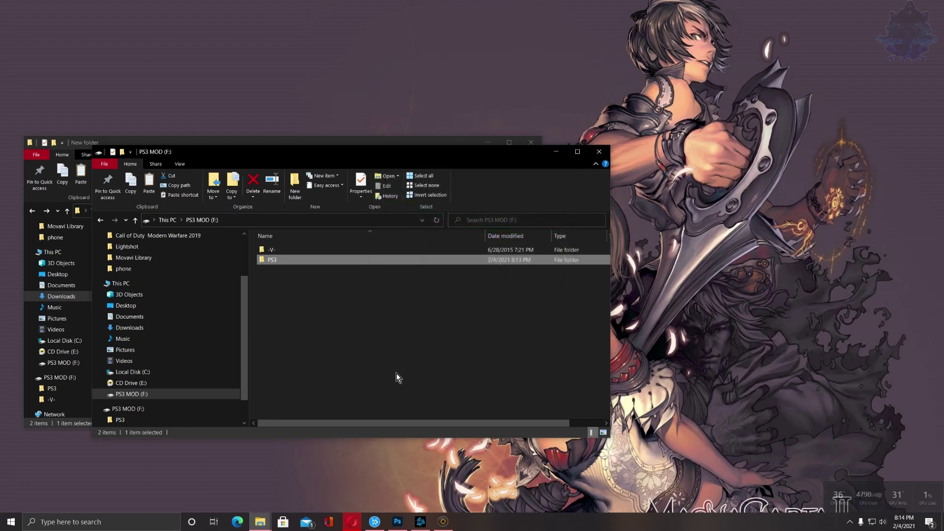
left_click(317, 335)
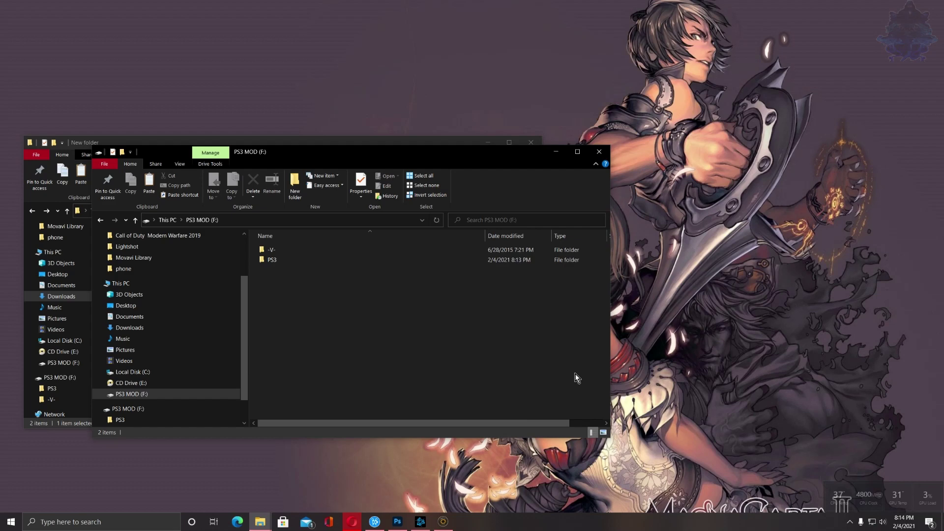
left_click(850, 523)
left_click(832, 467)
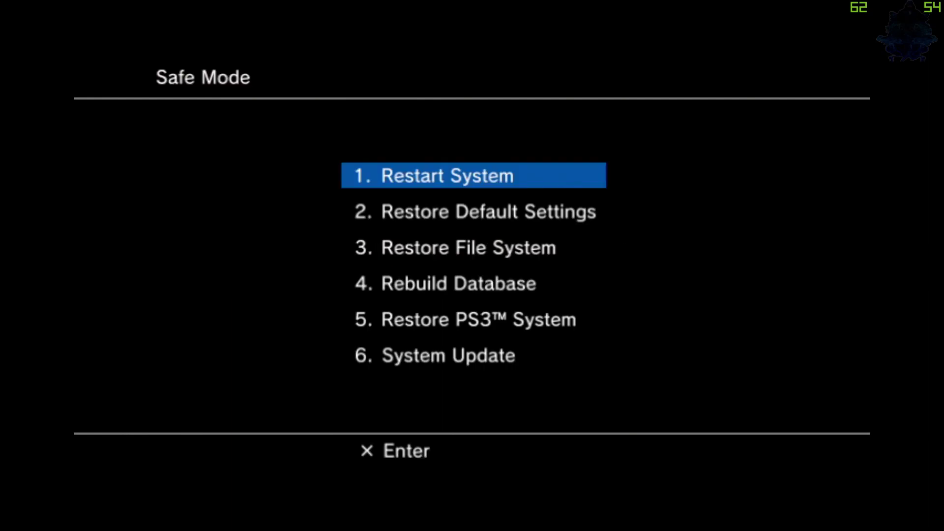
Start System Update from the PS3 Safe Mode options, using the update data on the connected USB storage.
key("Down")
key("Down")
key("Down")
key("Down")
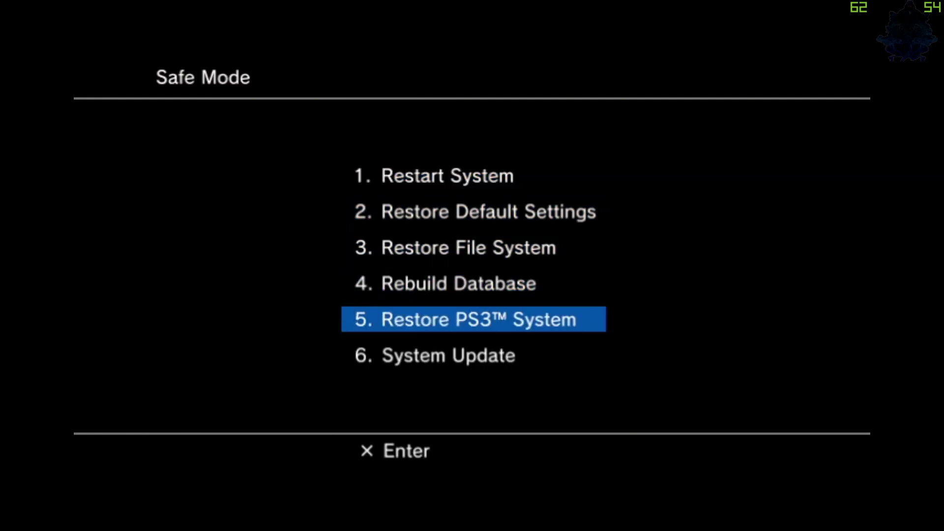
key("Down")
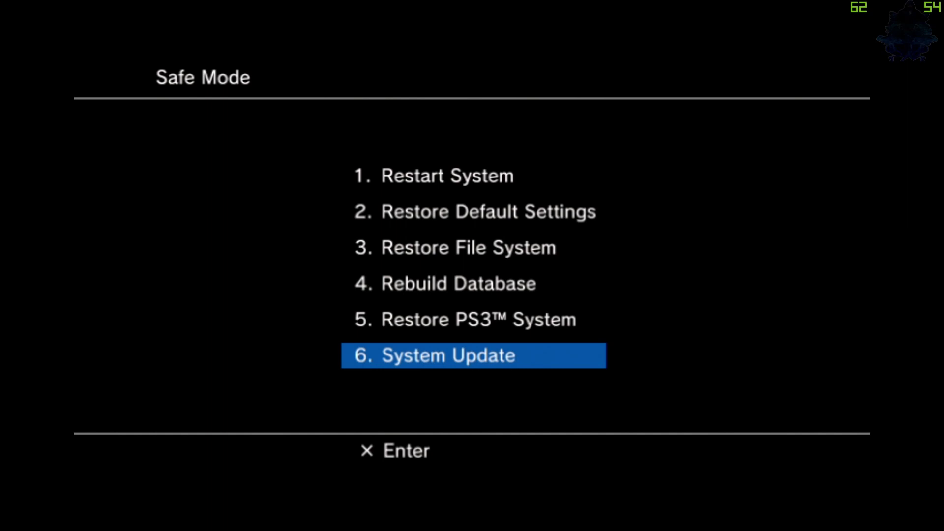
key("Return")
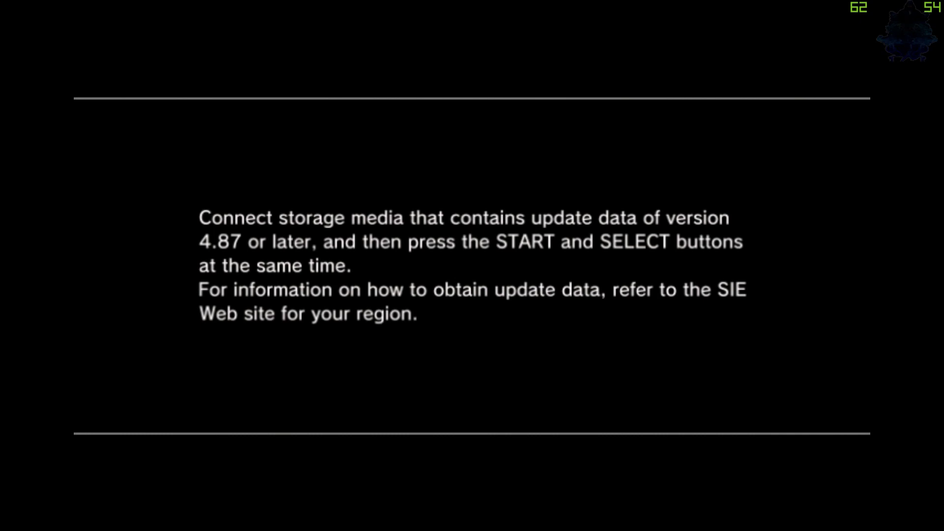
key("space+Return")
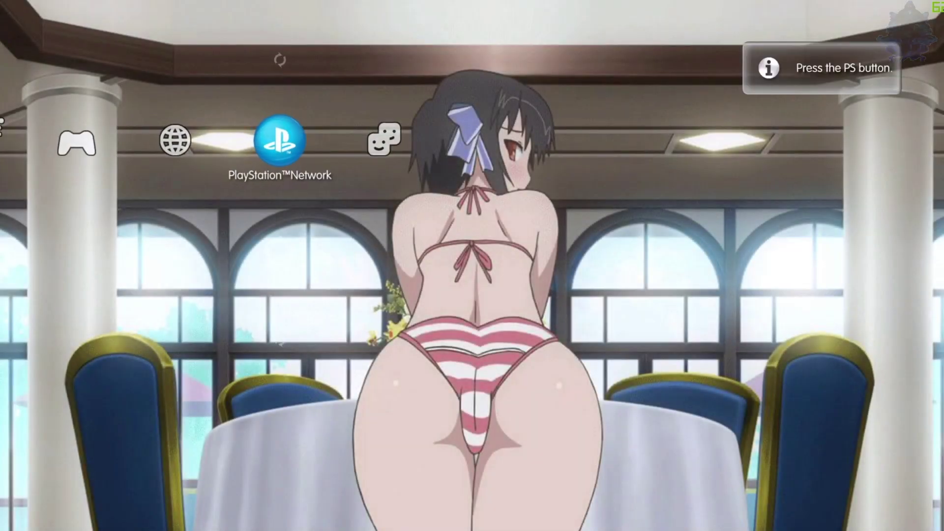
Go to the Game category and examine which entries and homebrew applications are listed.
key("Left")
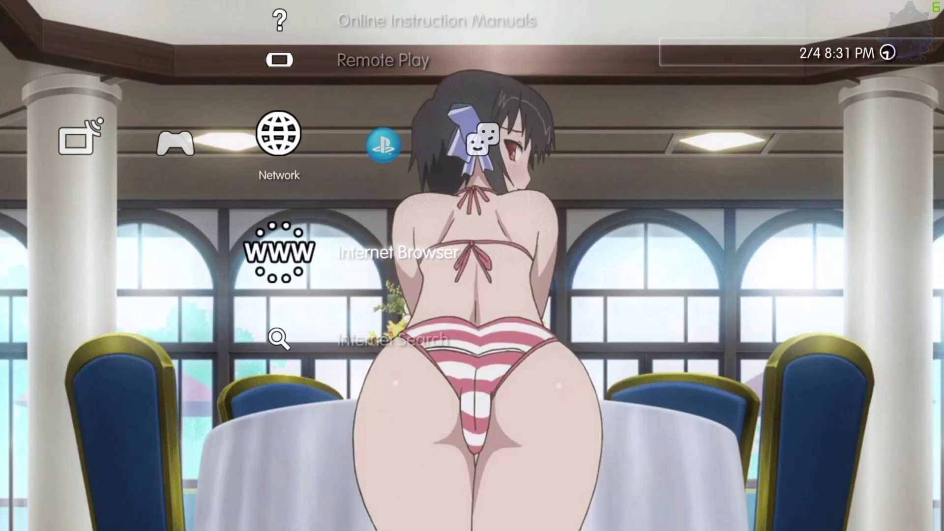
key("Left")
key("Down")
key("Down")
key("Up")
key("Up")
key("Up")
key("Up")
key("Down")
key("Down")
key("Down")
key("Down")
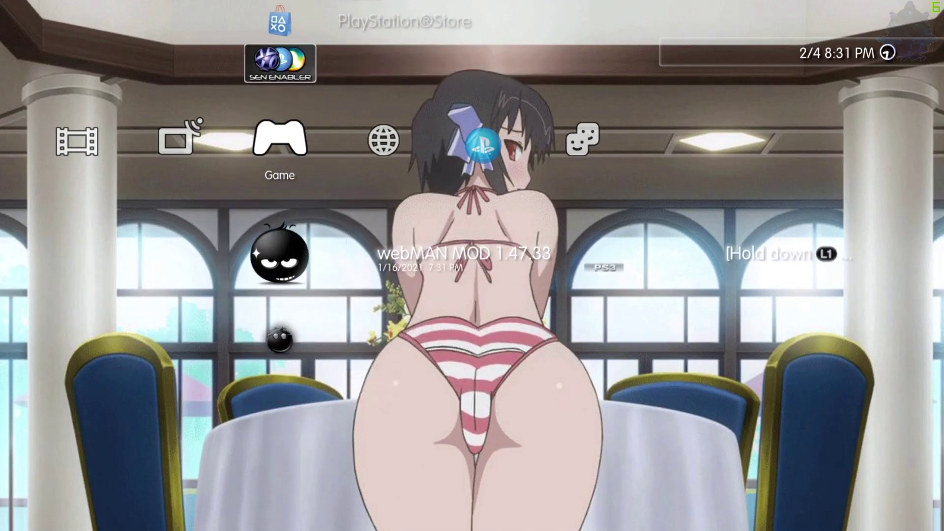
Delete the SEN Enabler entry (GT Academy 2013) from the Game category.
key("Up")
key("Menu")
key("Down")
key("Down")
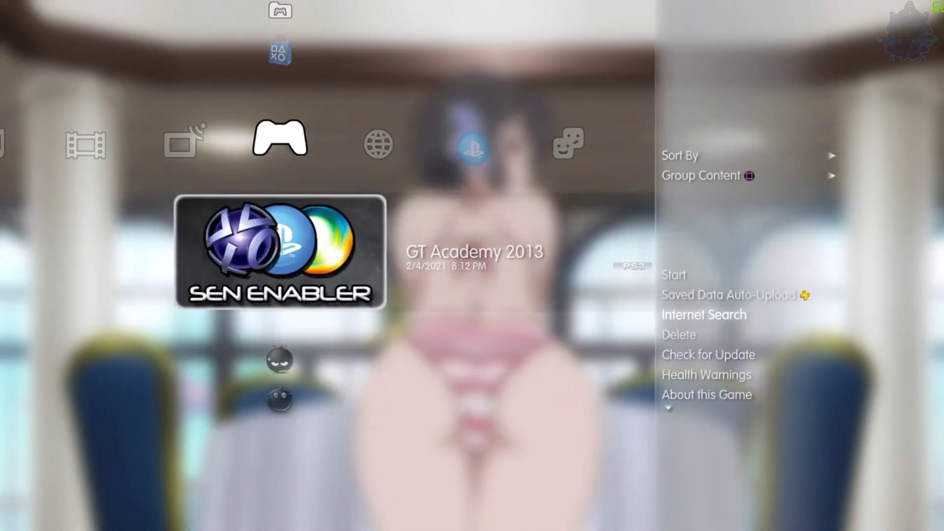
key("Return")
key("Return")
key("Return")
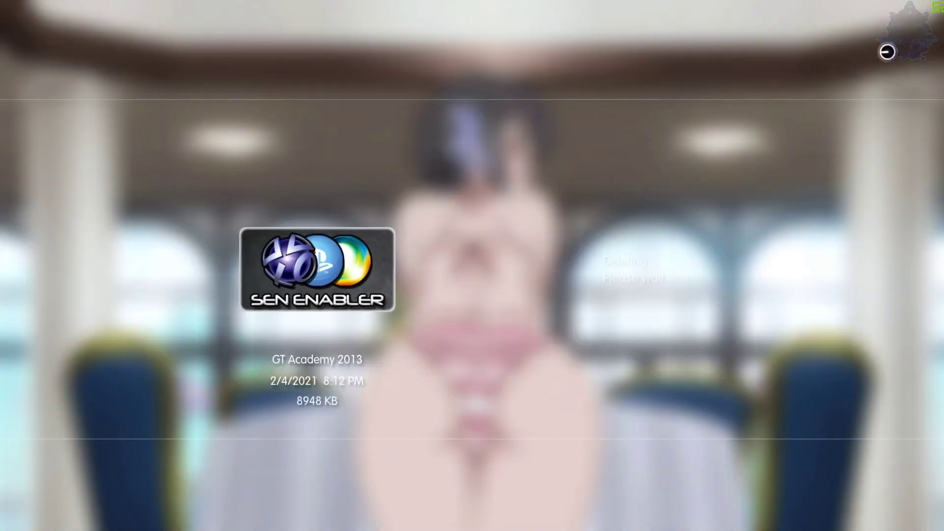
key("Return")
Open ps3xploit.com in the Internet Browser under Network.
key("Right")
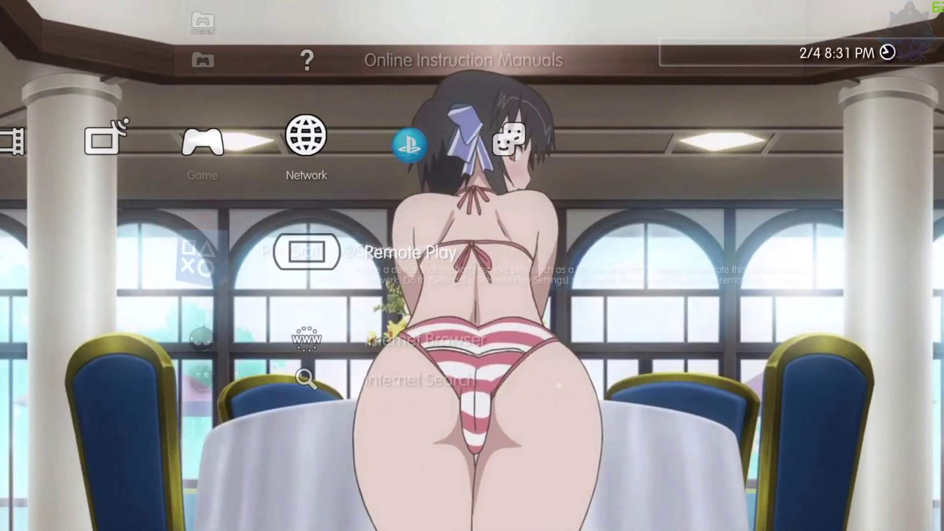
key("Right")
key("Left")
key("Down")
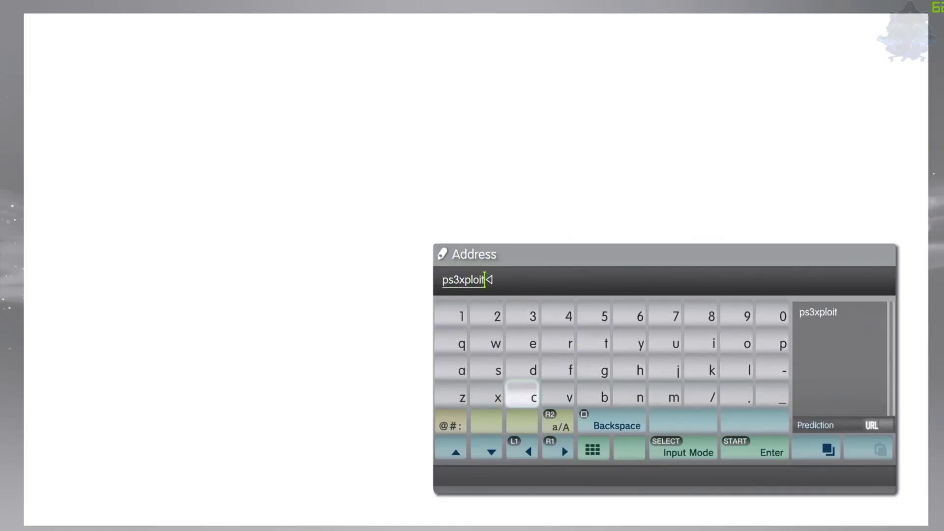
type("om")
key("Return")
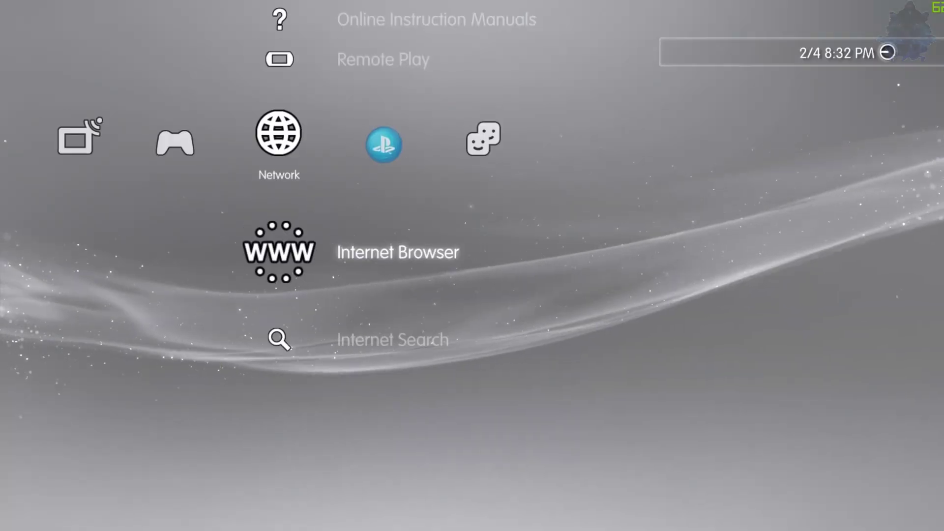
key("Up")
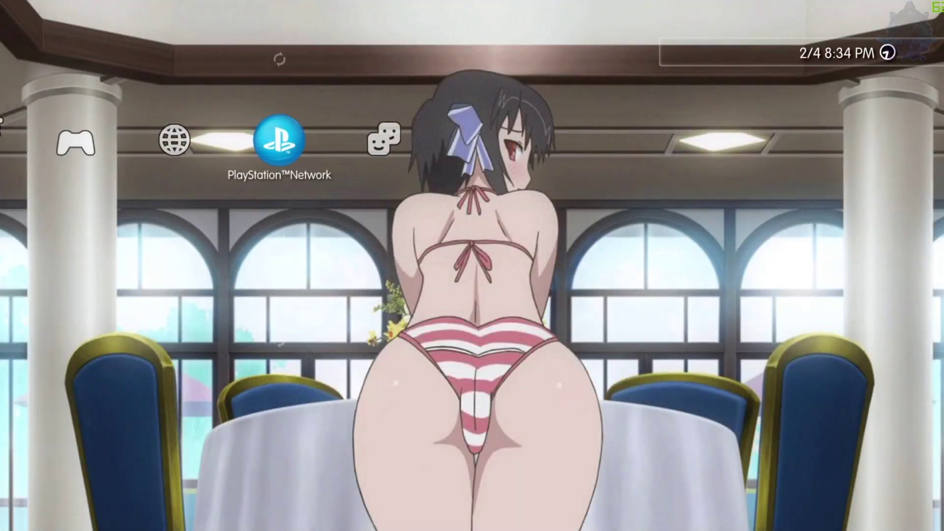
Run Enable HEN from the Game category and accept closing the browser.
key("Left")
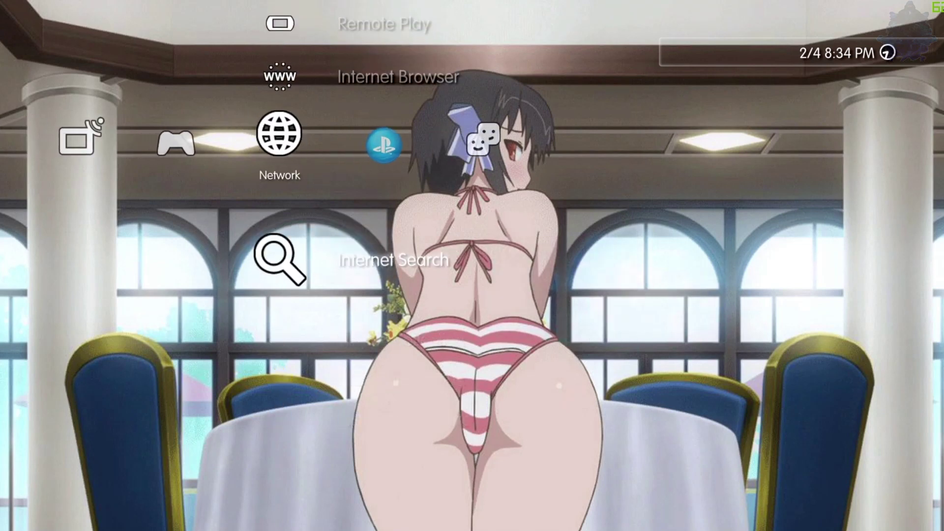
key("Left")
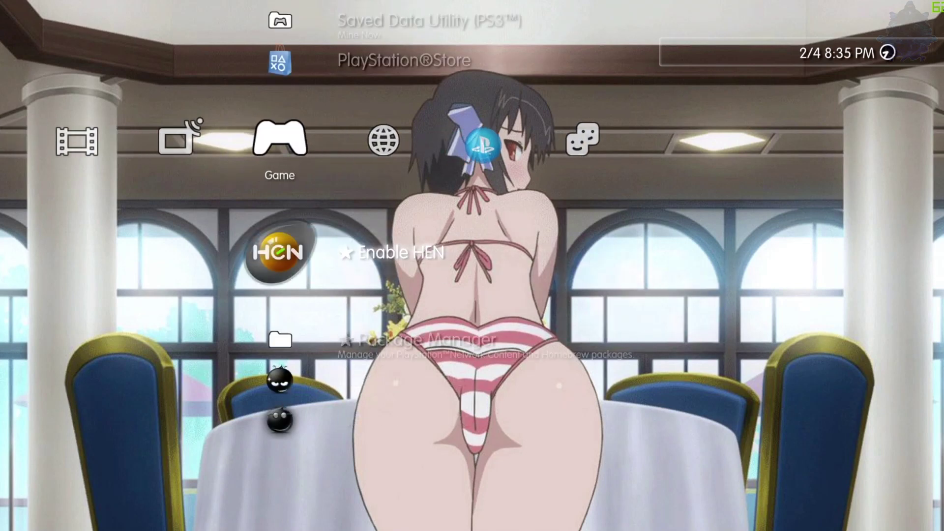
key("Down")
key("Down")
key("Up")
key("Up")
key("Up")
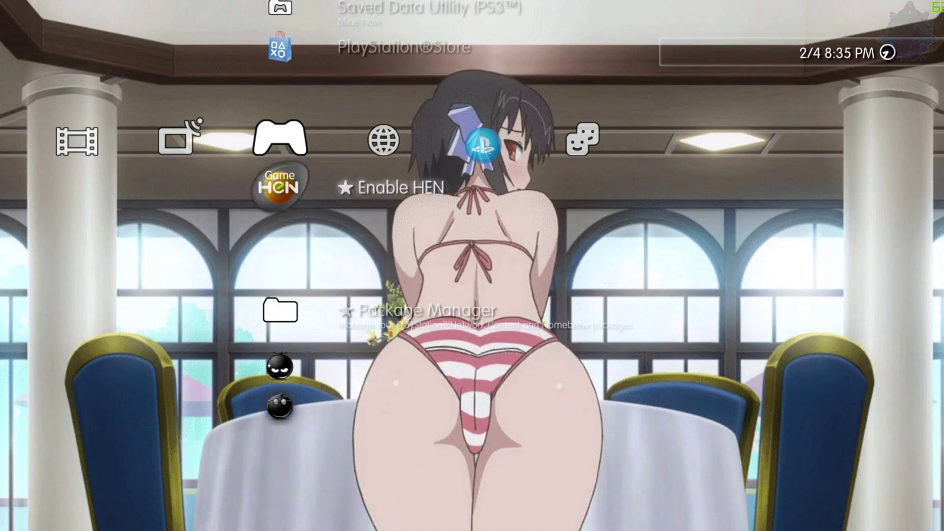
key("Down")
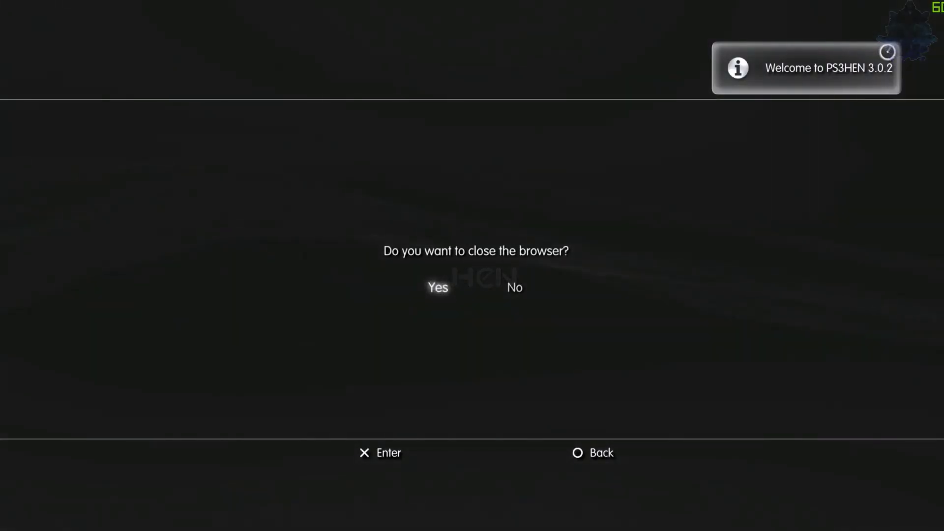
key("Return")
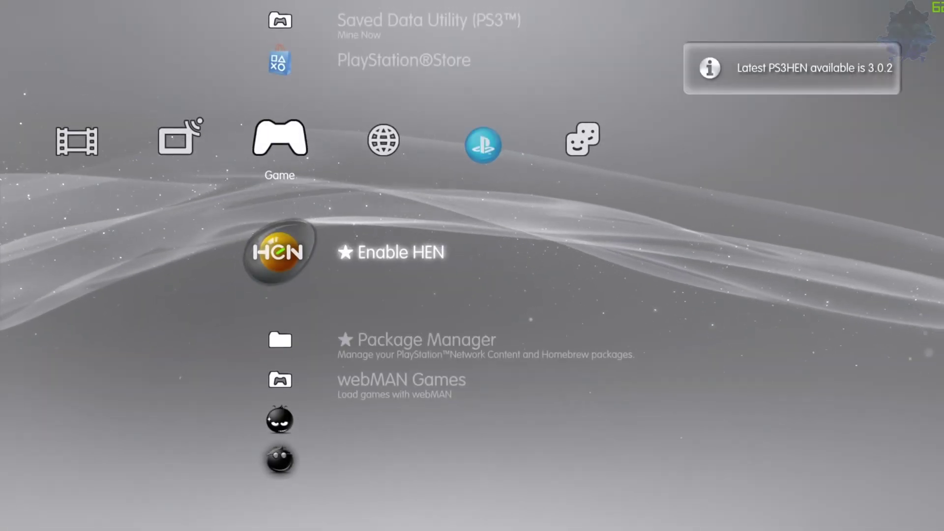
Look through the Game category for Package Manager, webMAN Games and the other entries with HEN enabled.
key("Down")
key("Down")
key("Down")
key("Up")
key("Up")
key("Up")
key("Up")
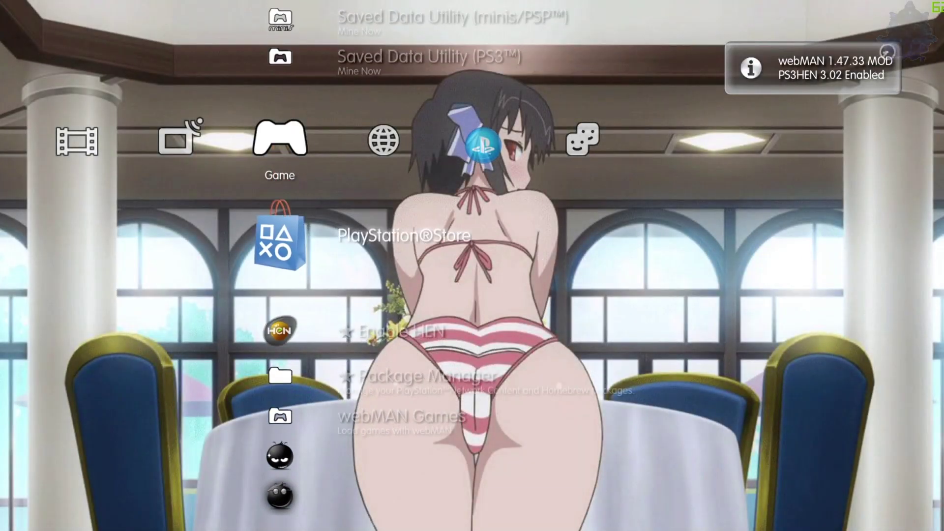
key("Down")
key("Down")
key("Down")
key("Up")
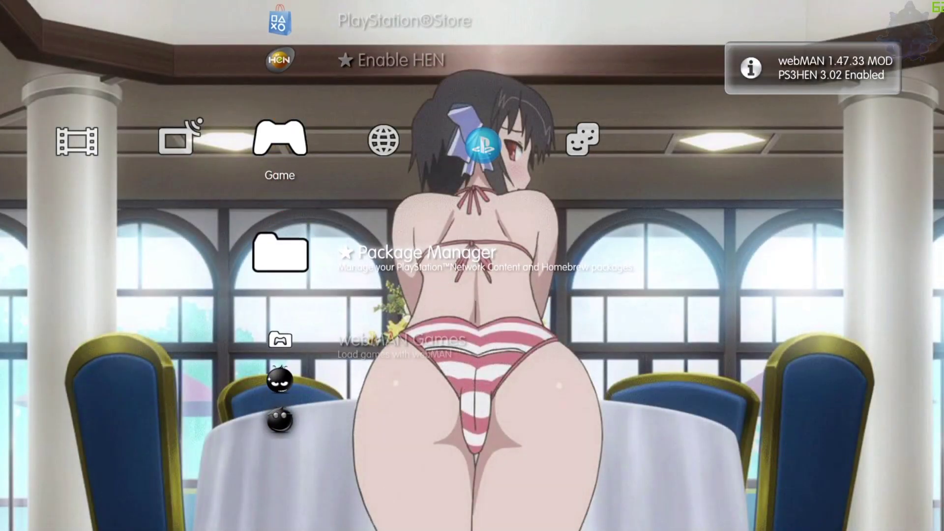